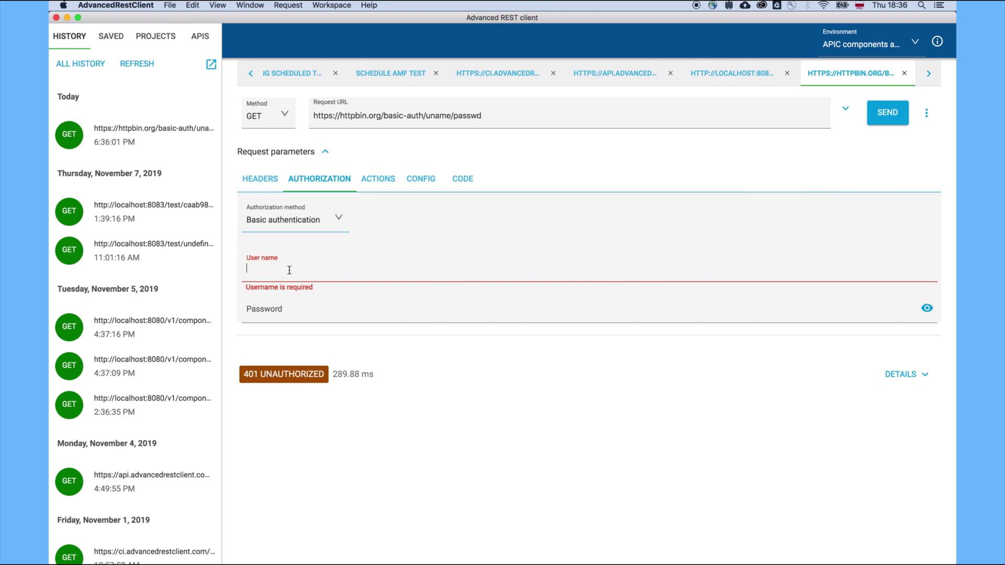
- Enter uname as the basic authentication user name, fill in the password, and send the GET request
text(uname)
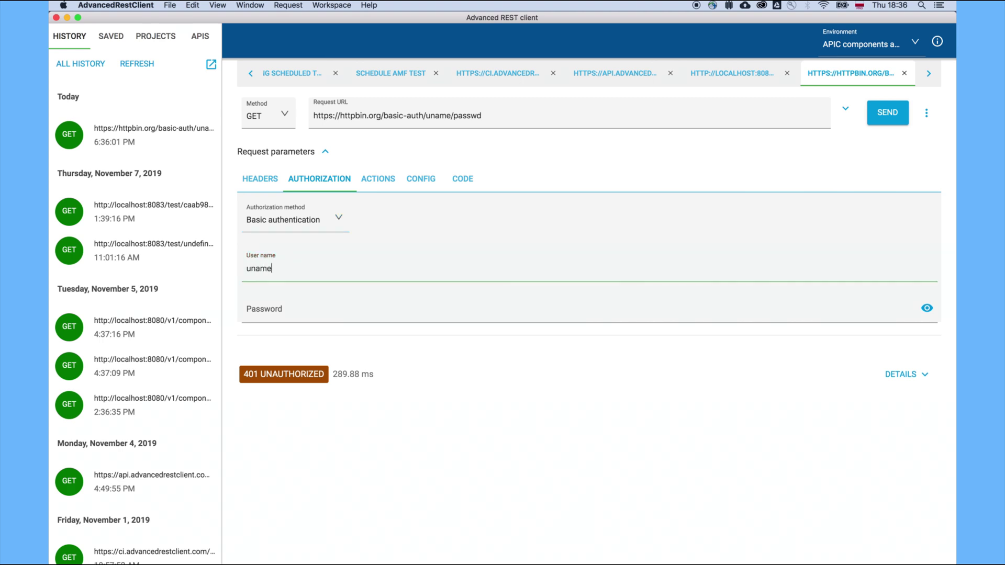
click(327, 304)
click(877, 118)
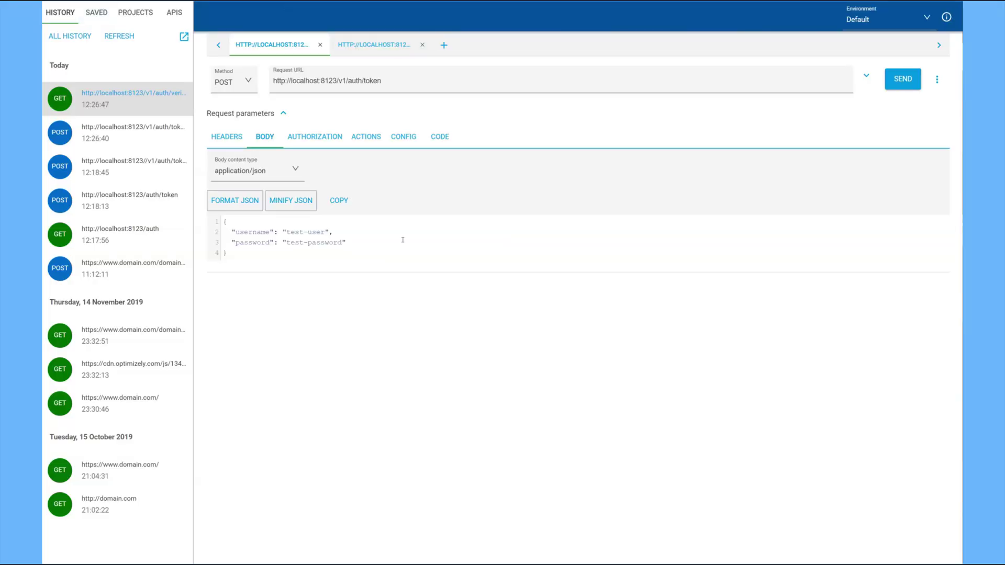
- Send the POST request to /v1/auth/token and copy the access token value from the response
click(903, 78)
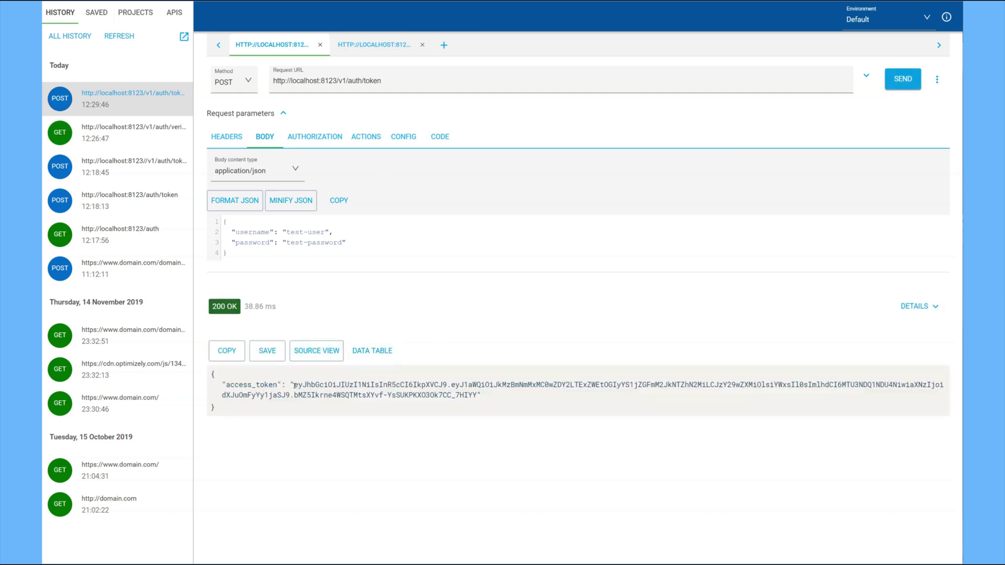
drag(295, 386, 478, 396)
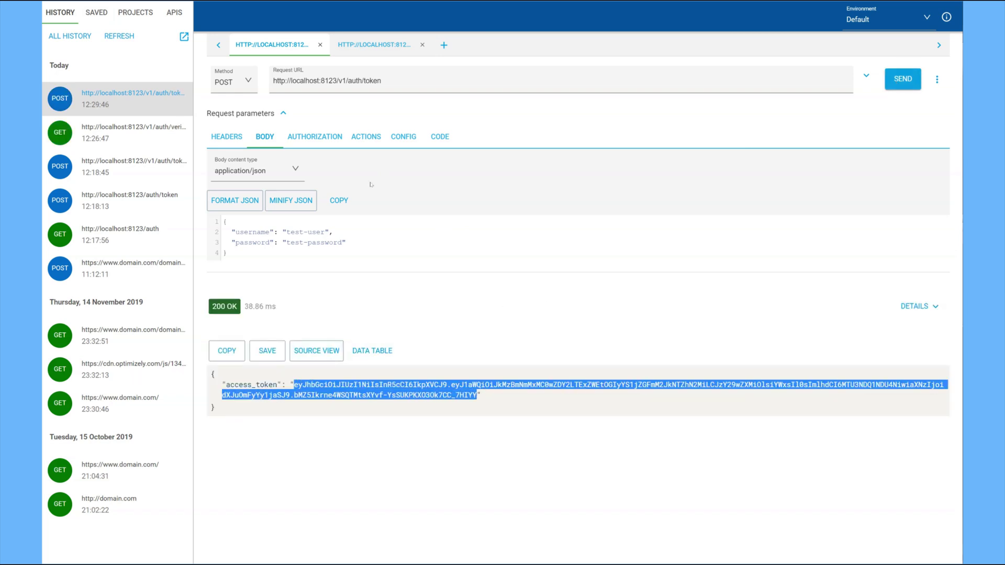
key(ctrl+c)
- Paste the access token into the request URL of the other open GET request and send it
click(374, 44)
click(445, 80)
key(ctrl+v)
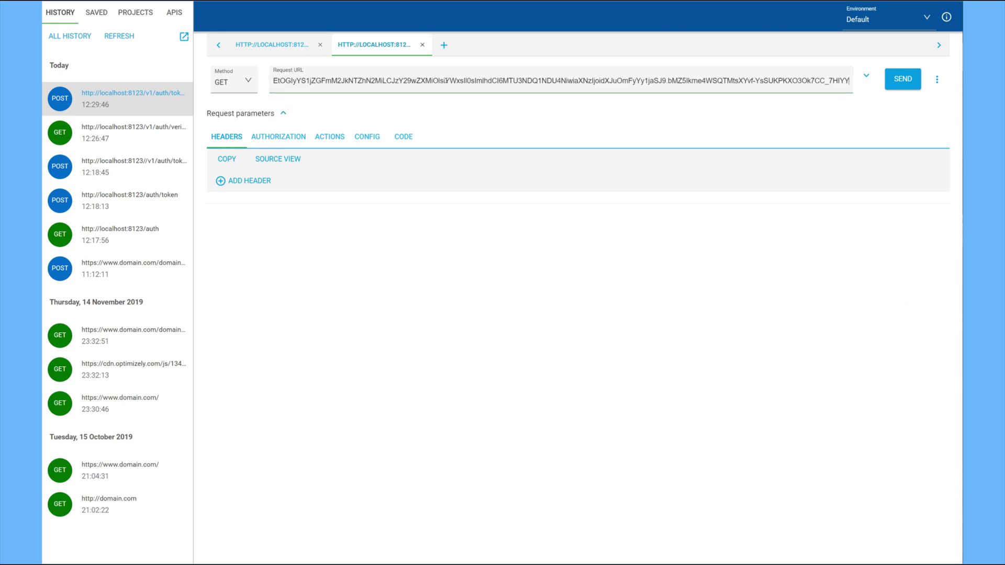
click(897, 81)
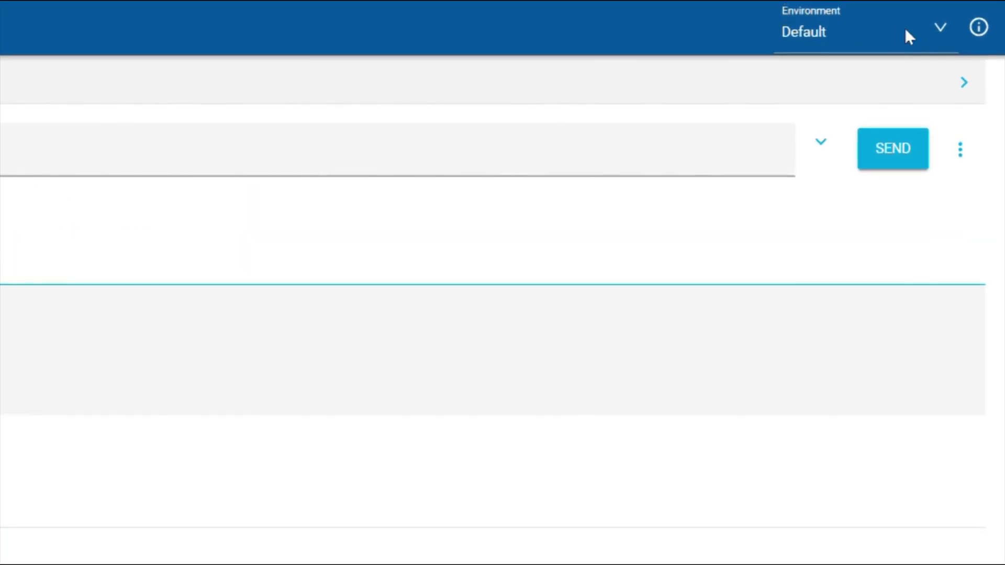
- Review the default environment's variables and the system variables, revealing their values and hiding them again
click(977, 31)
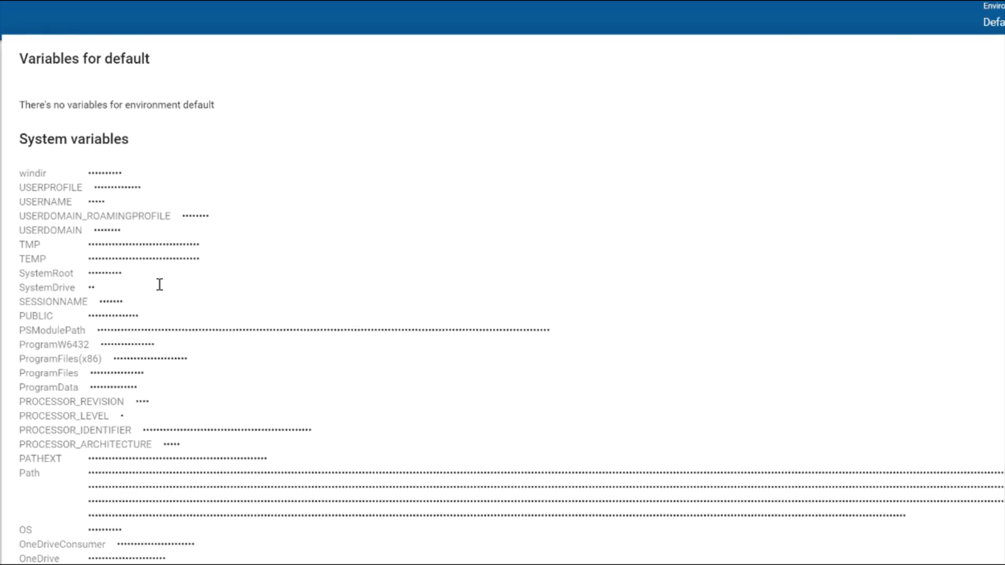
scroll(160, 285, down, 1)
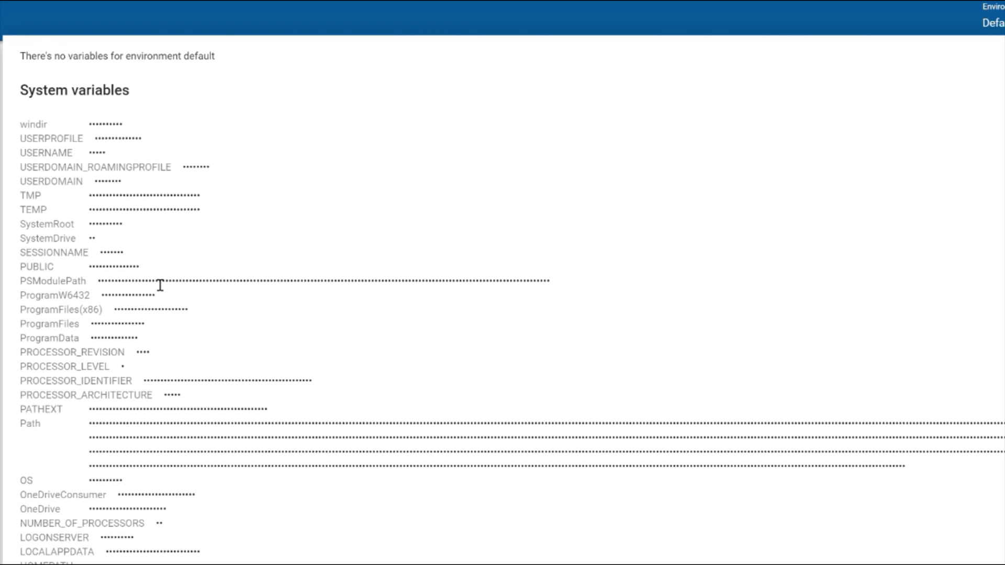
scroll(160, 284, up, 1)
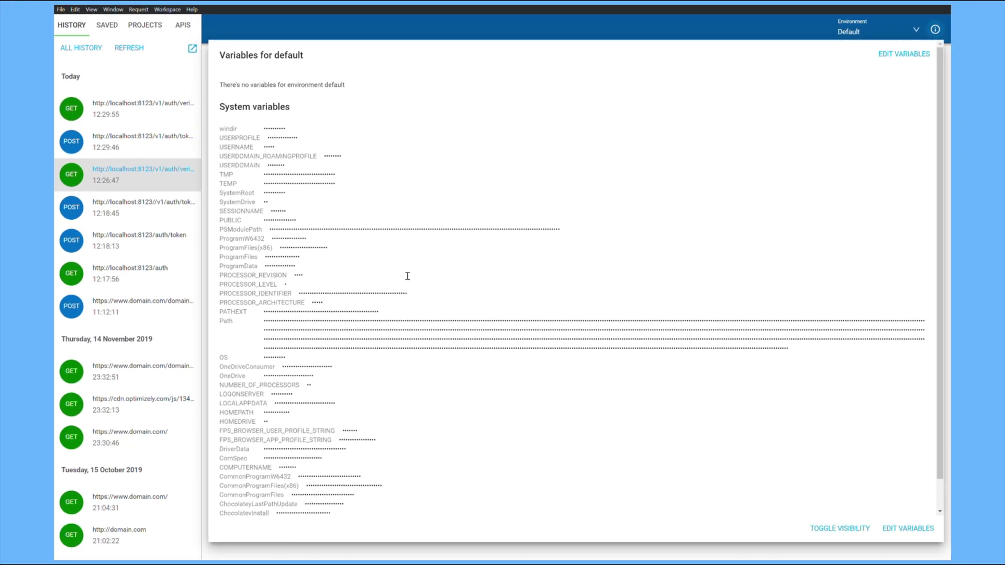
click(824, 531)
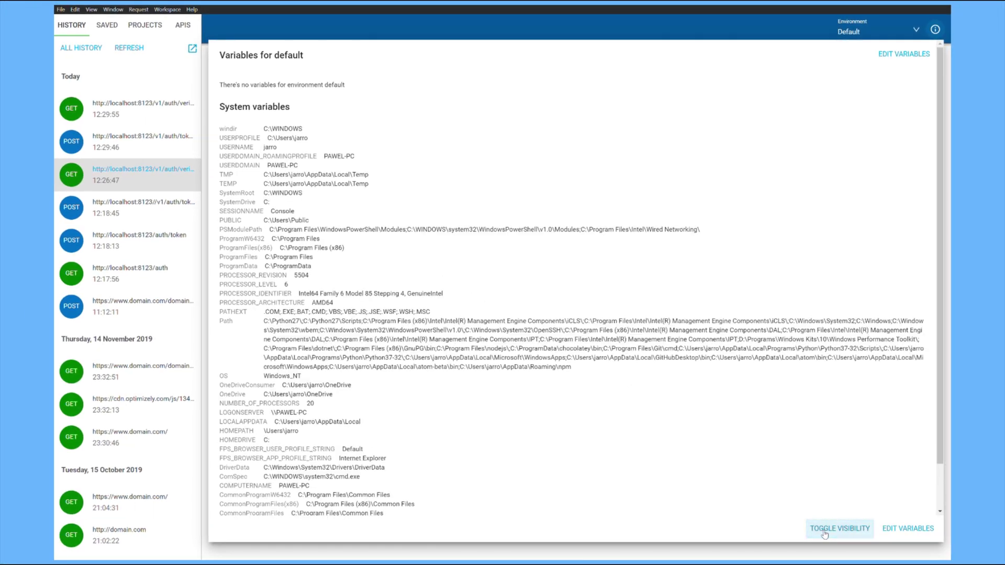
click(825, 532)
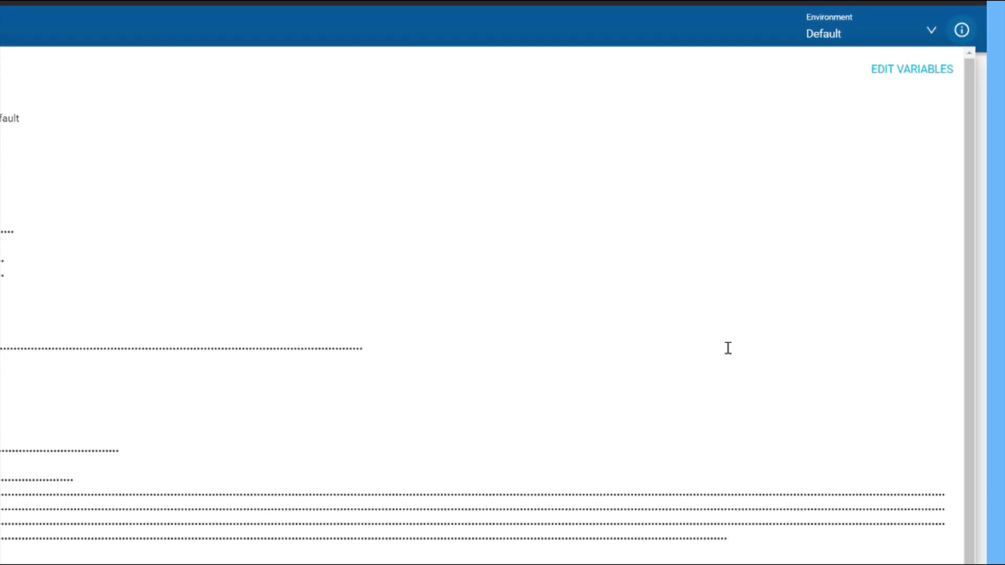
- Add a variable named token with the value "value" to the default environment and close the variables editor
click(915, 70)
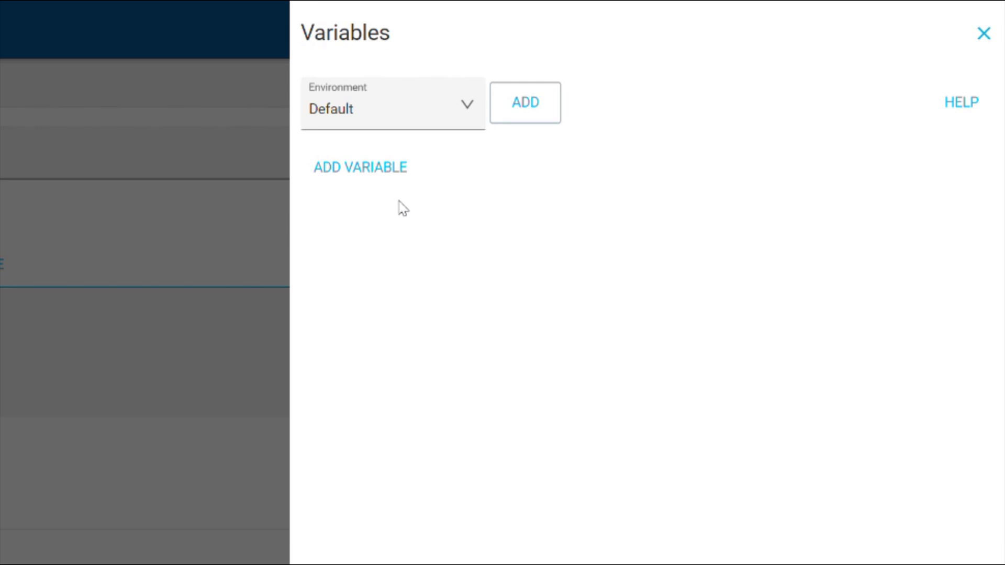
click(388, 173)
click(463, 196)
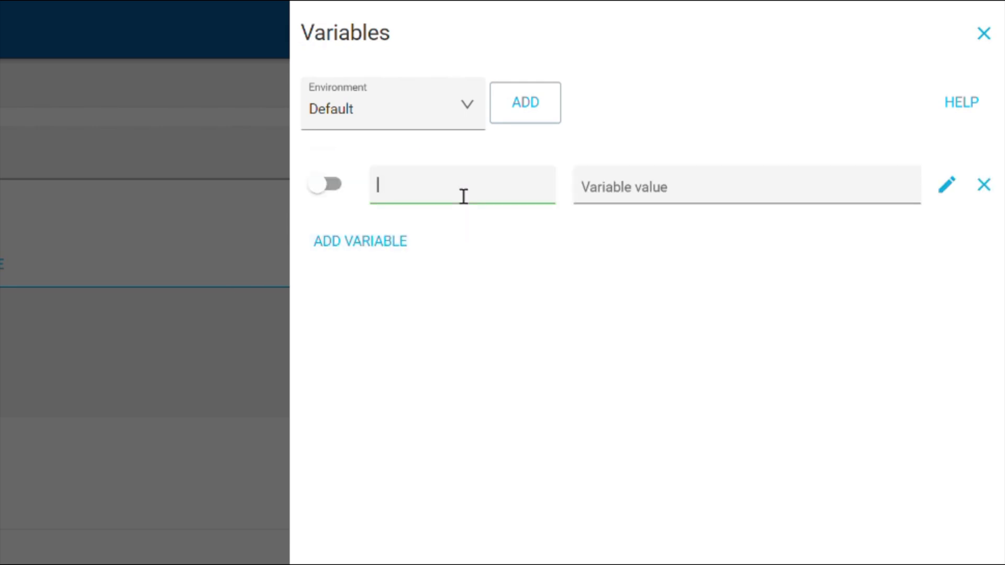
text(token)
key(Tab)
text(valu)
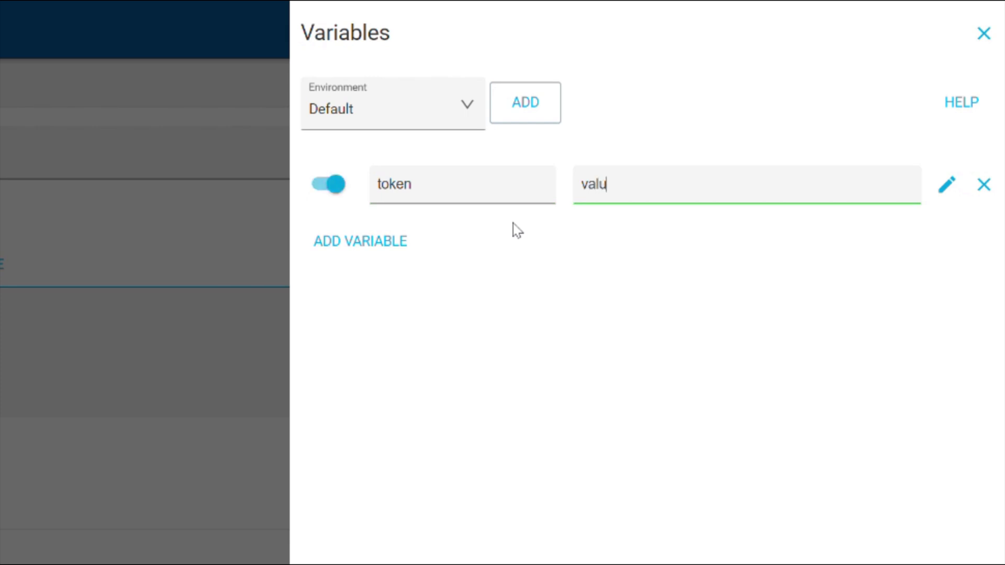
text(e)
click(597, 465)
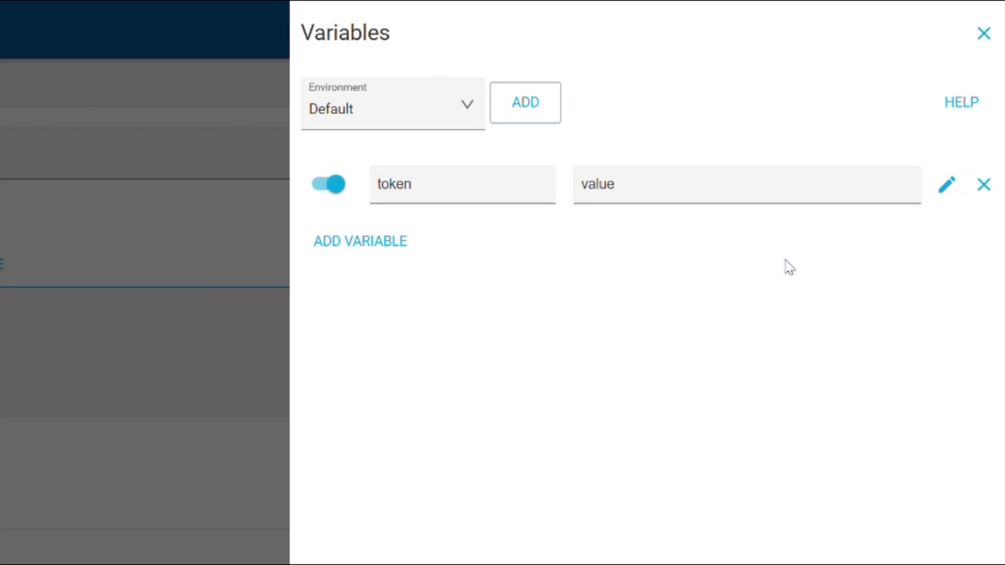
click(990, 45)
- Reopen the default environment's variables overview and toggle the visibility of the values
click(980, 29)
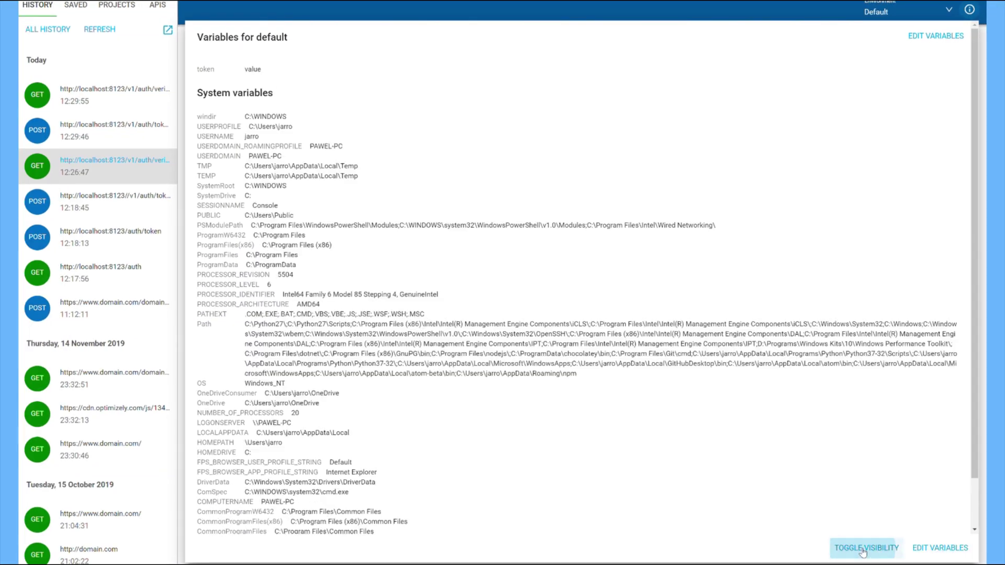
click(863, 550)
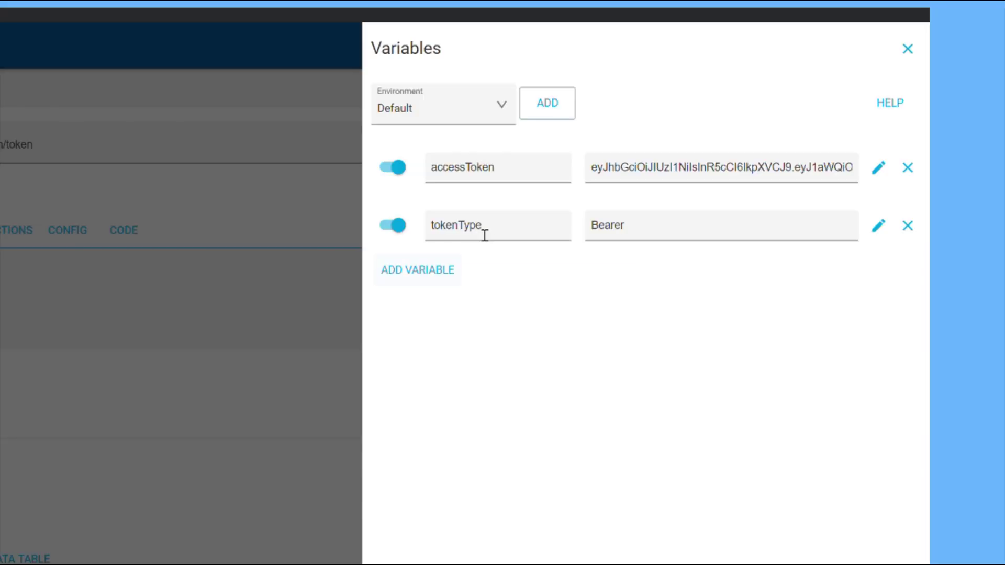
- Add a third variable named authToken to the default environment
double_click(486, 235)
click(438, 270)
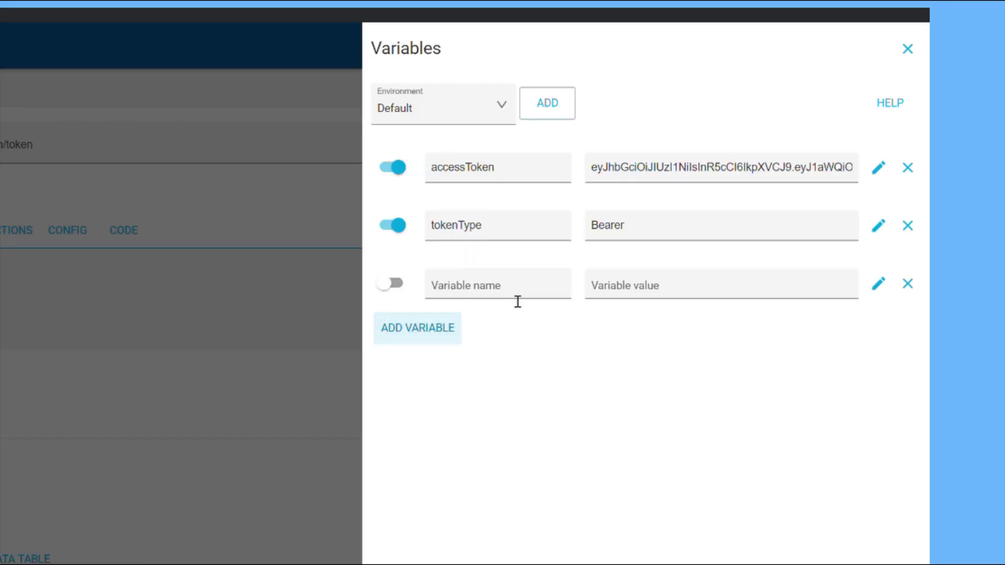
click(505, 295)
text(authToken)
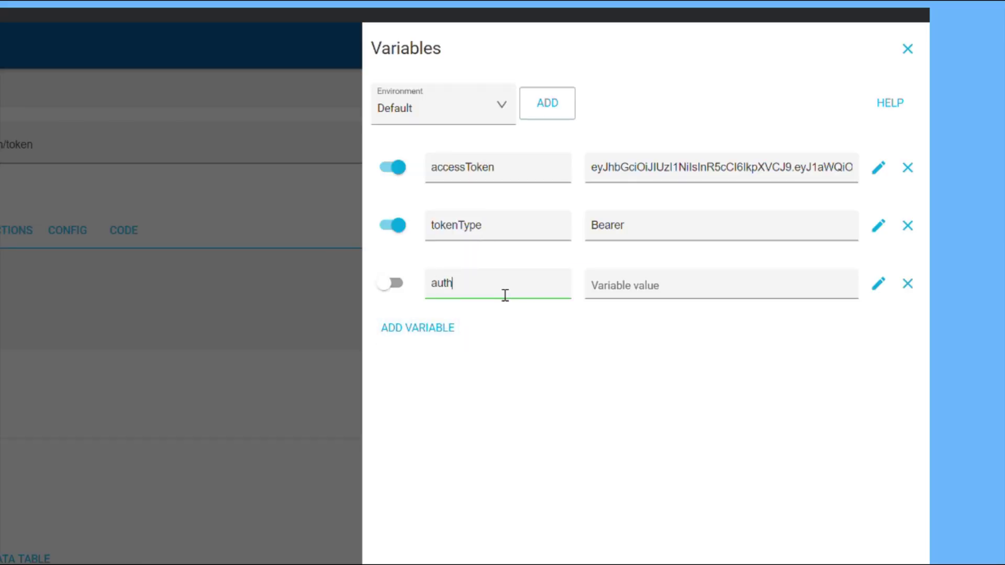
key(Tab)
- Set the authToken variable's value to ${tokenType} ${accessToken}, copying the second name from the existing variable
text(${tokenType} )
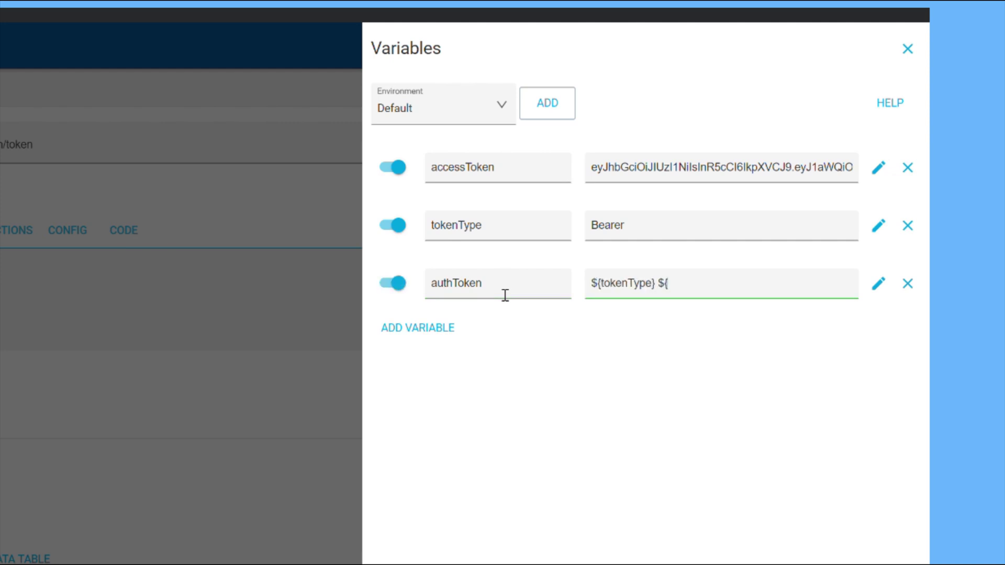
text(${)
double_click(465, 169)
key(ctrl+c)
click(743, 296)
key(ctrl+v)
text(})
click(753, 498)
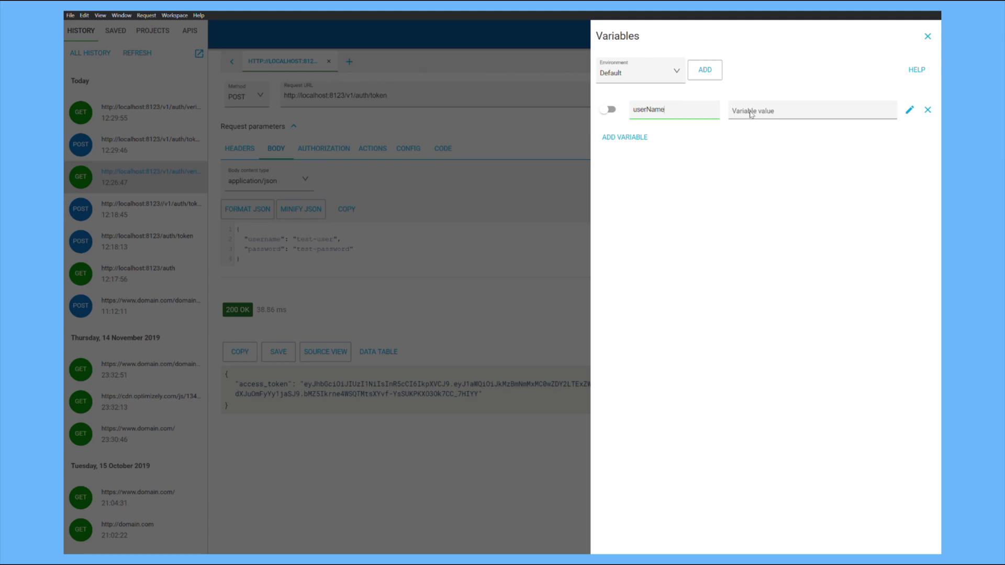
- Begin the userName variable's value with the expression opener ${
click(752, 115)
text(${)
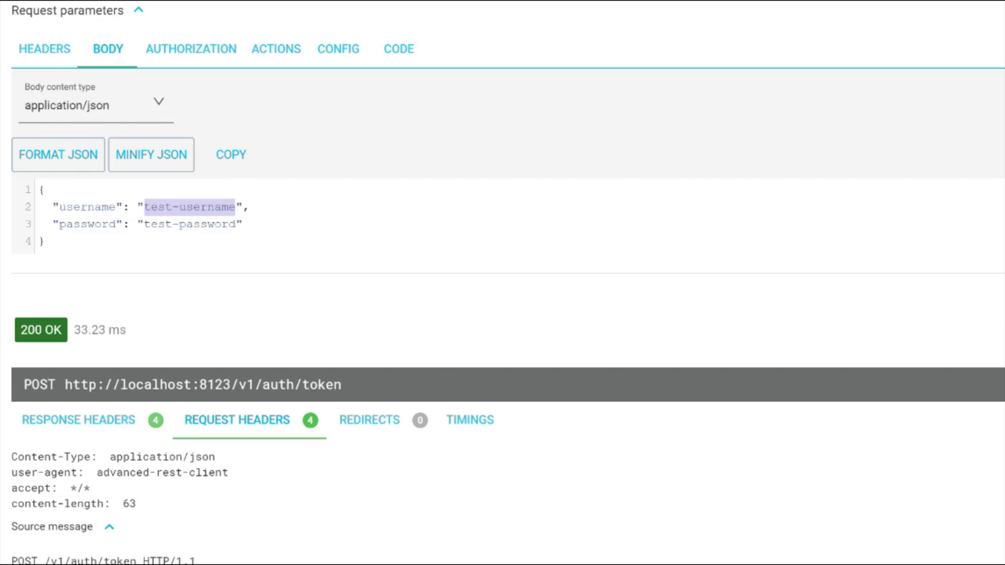
- Replace the username value in the JSON request body with ${random()} and place the cursor between the parentheses
text(${random)
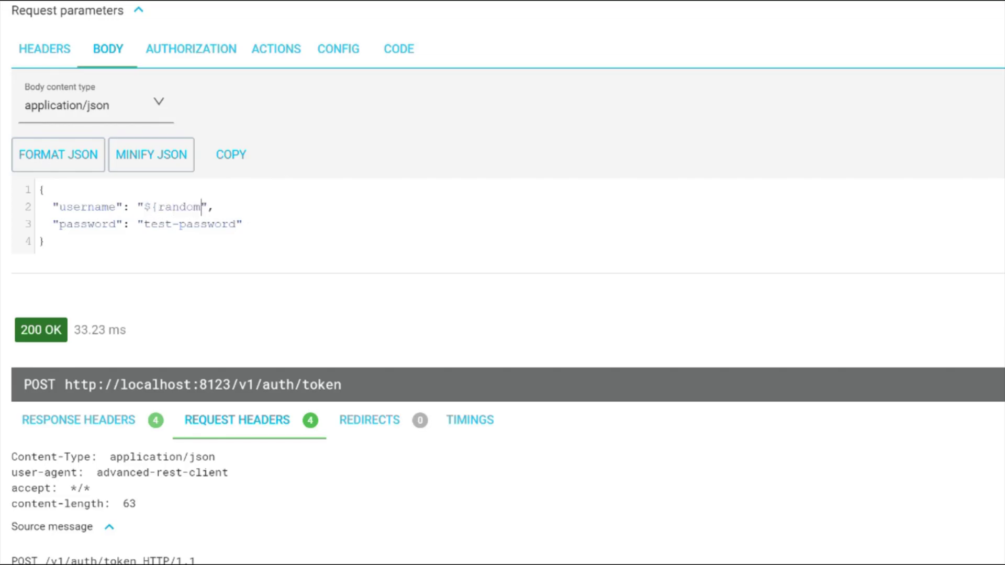
text(()})
key(Left)
key(Left)
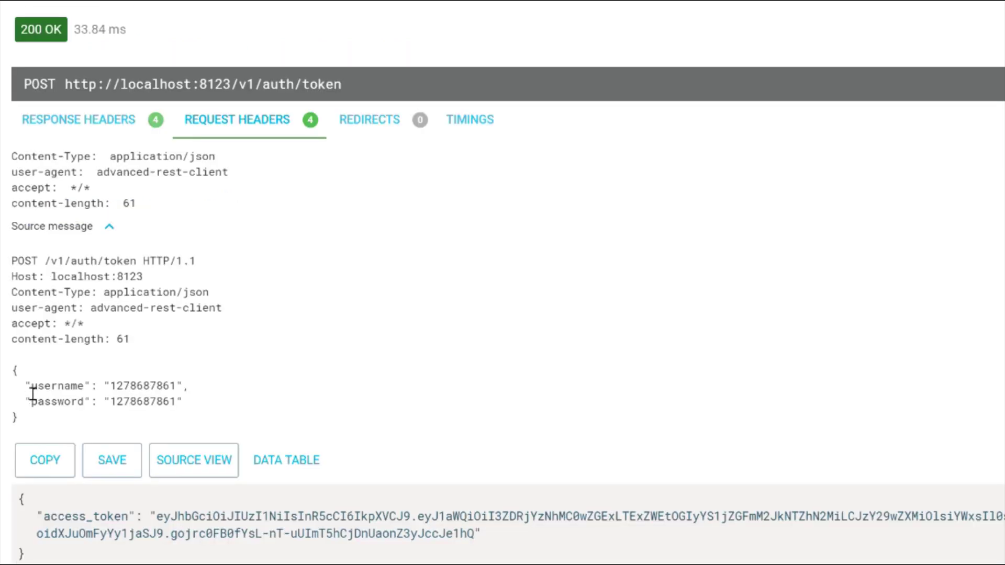
- Compare the generated username and password values in the source message of the sent request
drag(25, 386, 224, 407)
click(224, 407)
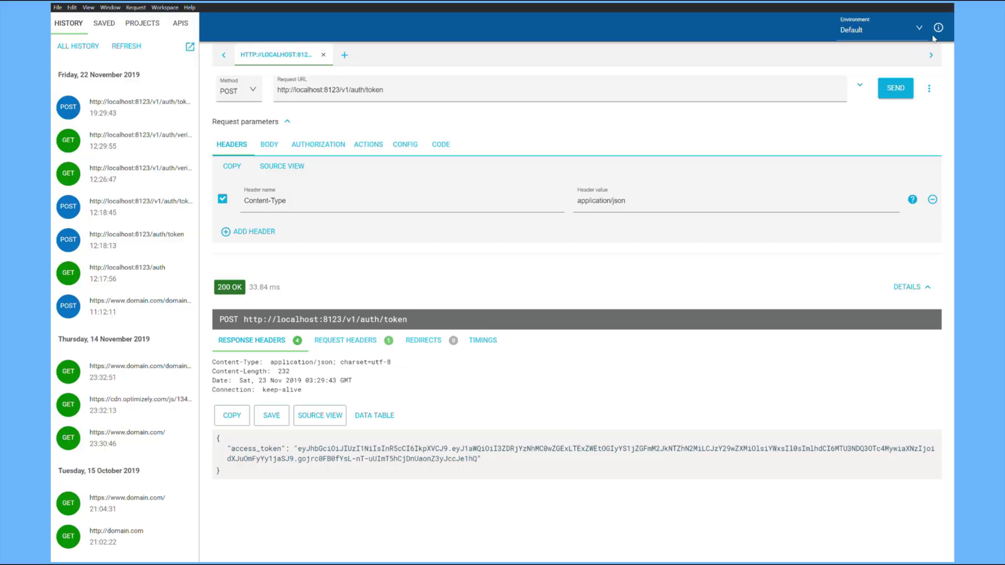
- Add a variable named token to the default environment with the value String.substr(${authHeader}, 0)
click(938, 29)
click(911, 49)
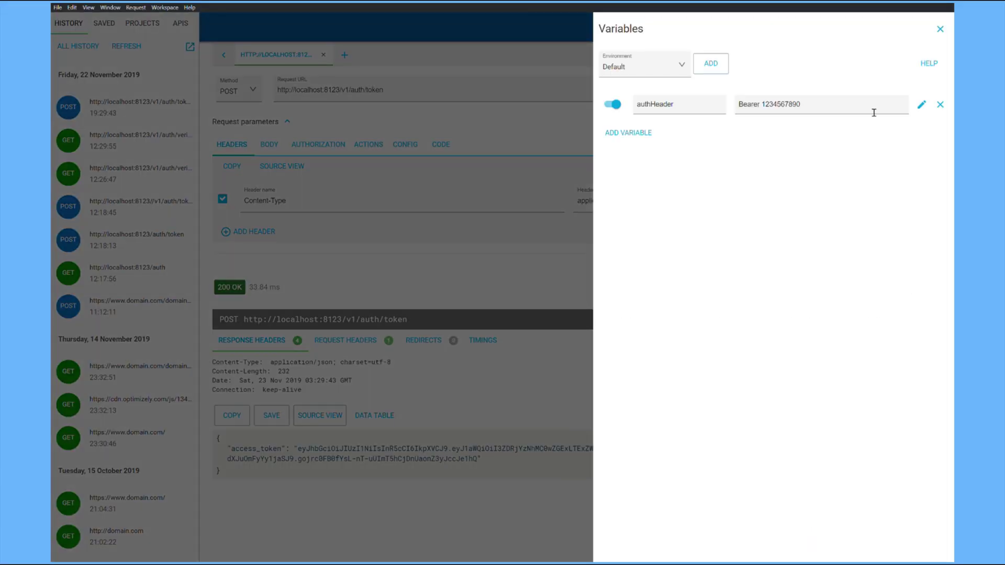
click(649, 135)
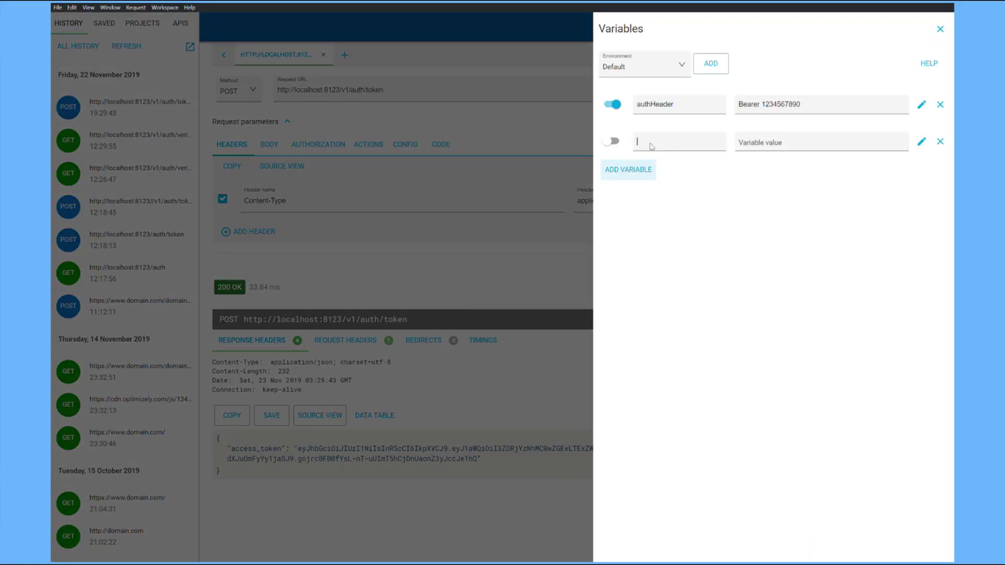
key(Tab)
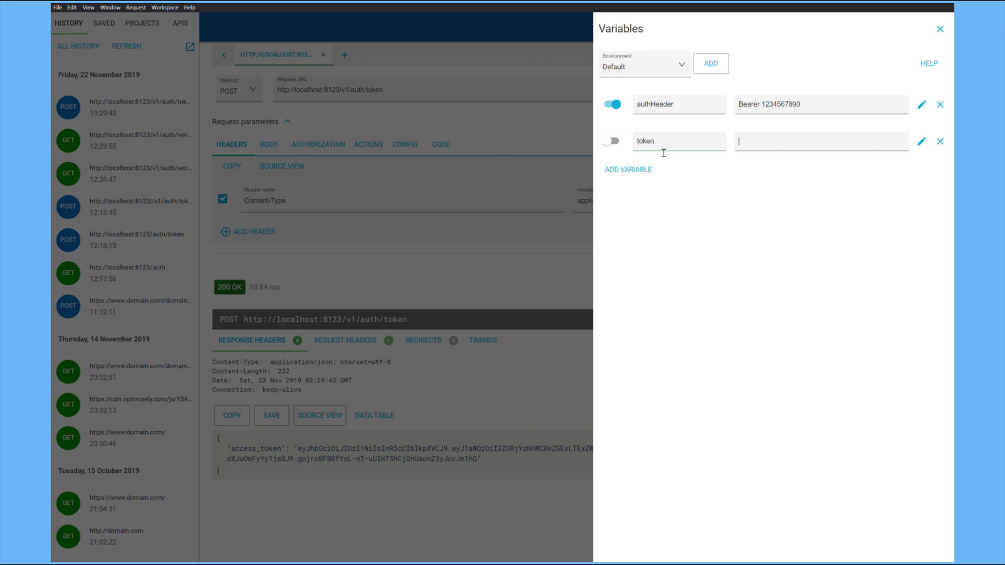
key(ctrl+v)
- Preview the token variable's expression in the variable editor, change it to String.substr(${authHeader}, 7), and accept it
click(922, 142)
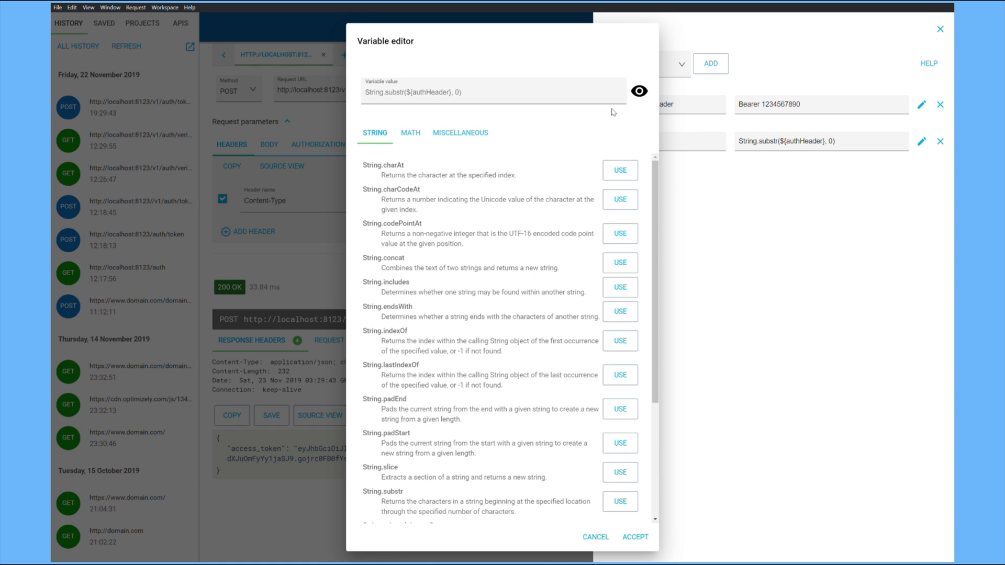
click(639, 91)
click(459, 98)
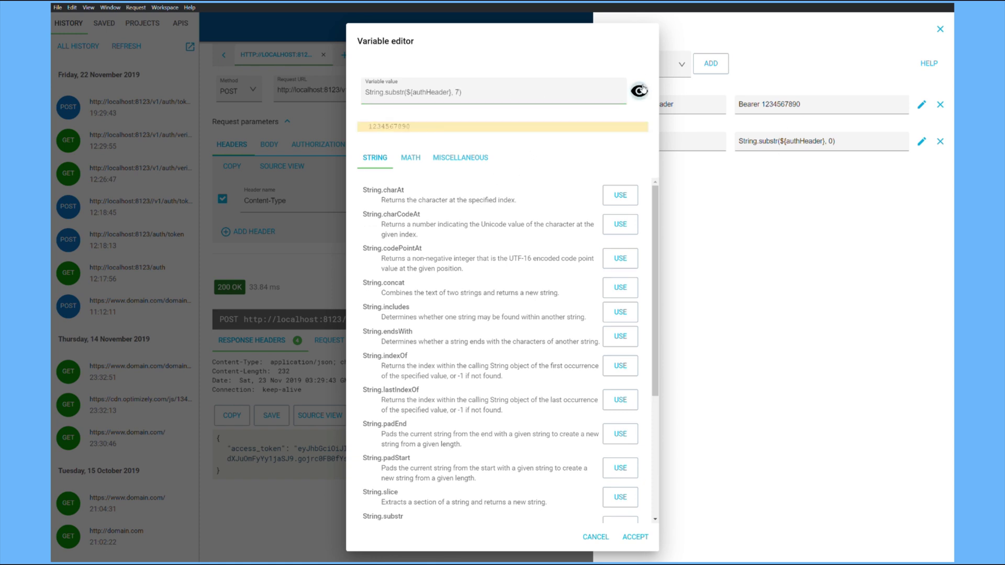
click(636, 537)
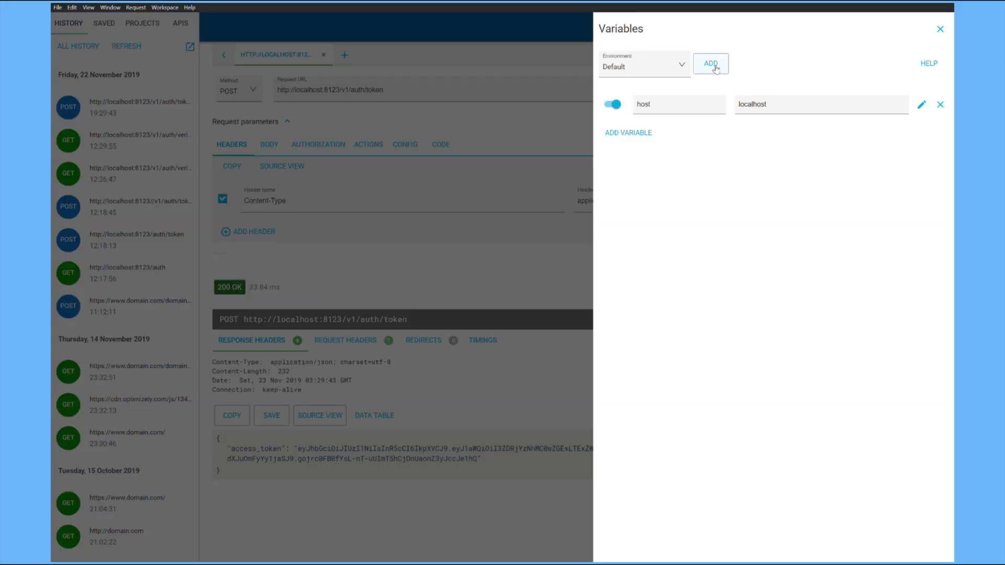
- Create a new environment named staging and save it
click(711, 63)
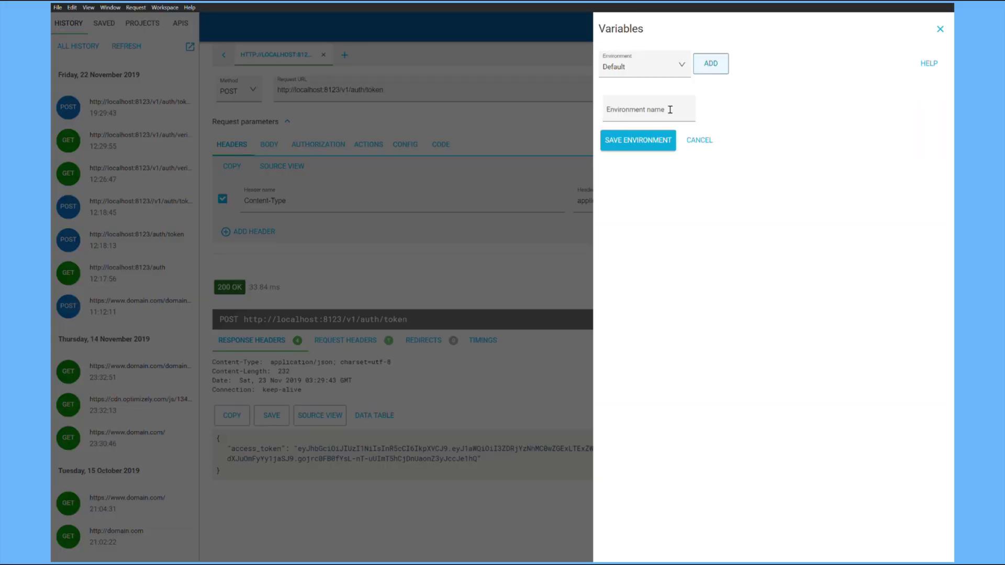
click(663, 116)
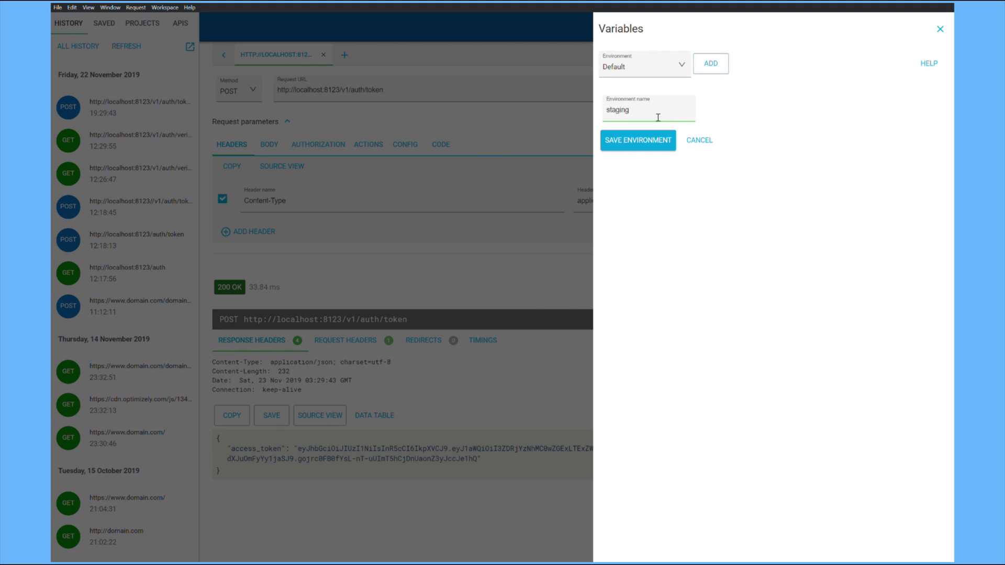
click(654, 139)
- Define the variable host with the value stage.domain.com in the staging environment
click(643, 108)
text(h)
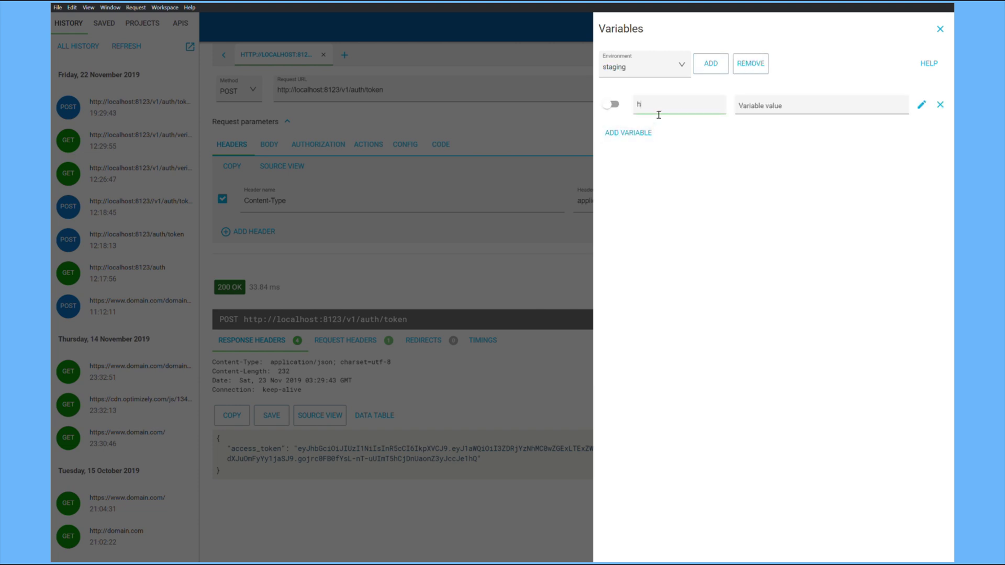
text(ost)
key(Tab)
text(stage.domain.com)
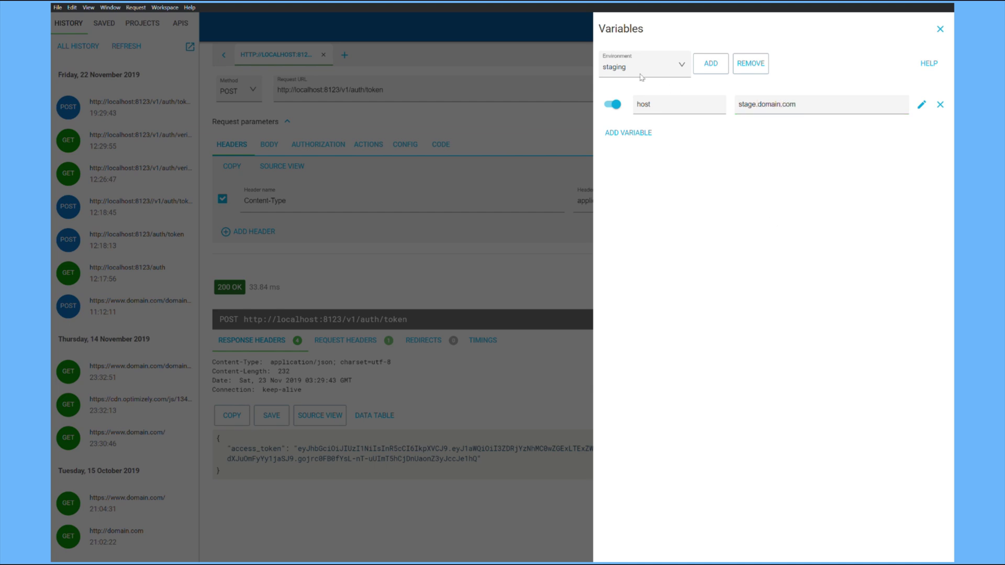
- Create a new environment named production and define its variable host with the value api.domin.com
click(710, 64)
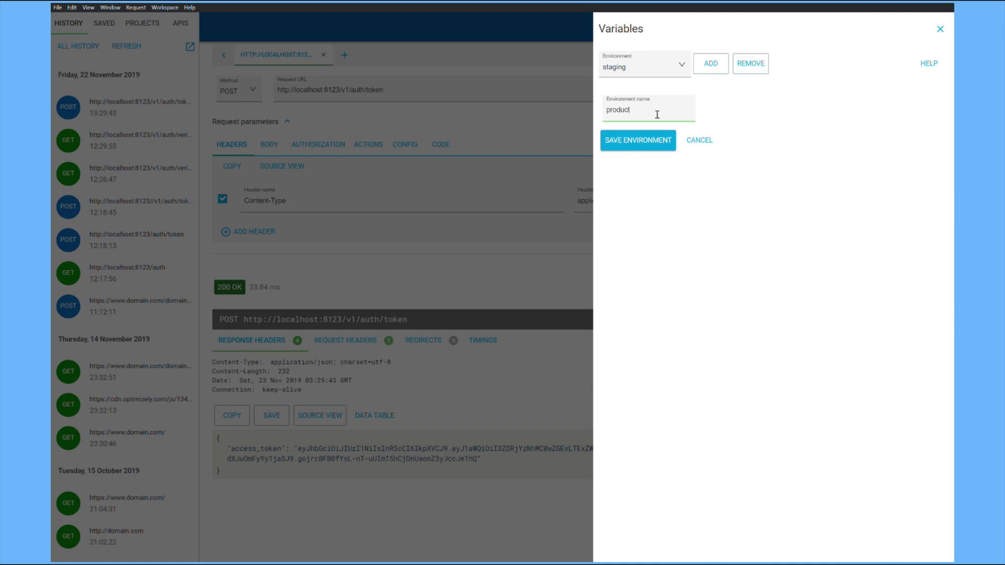
click(650, 140)
click(629, 97)
click(669, 112)
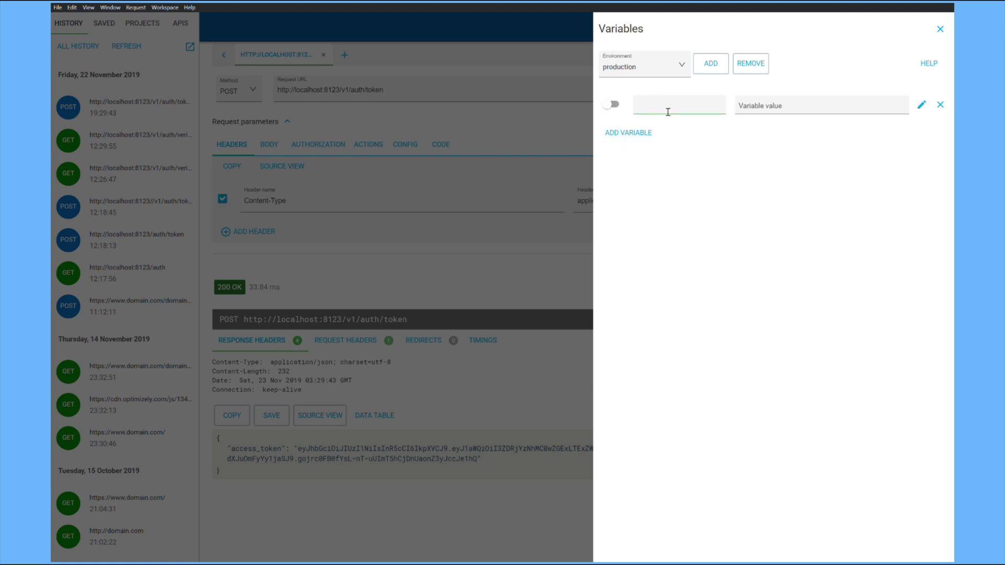
text(host)
key(Tab)
text(api.domin.com)
double_click(657, 110)
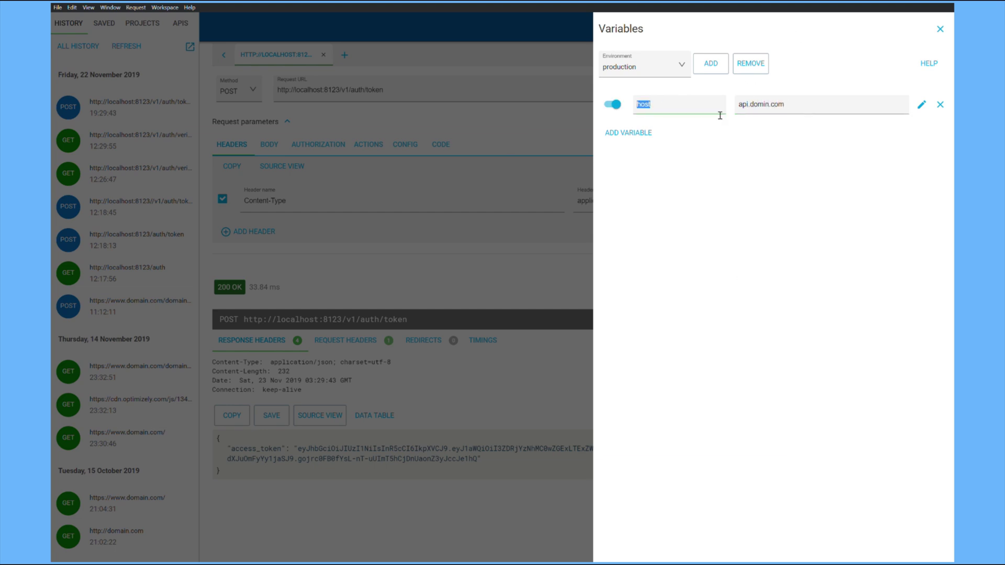
click(941, 30)
- Replace localhost:8123 in the request URL with ${host} and switch the active environment to staging
double_click(307, 94)
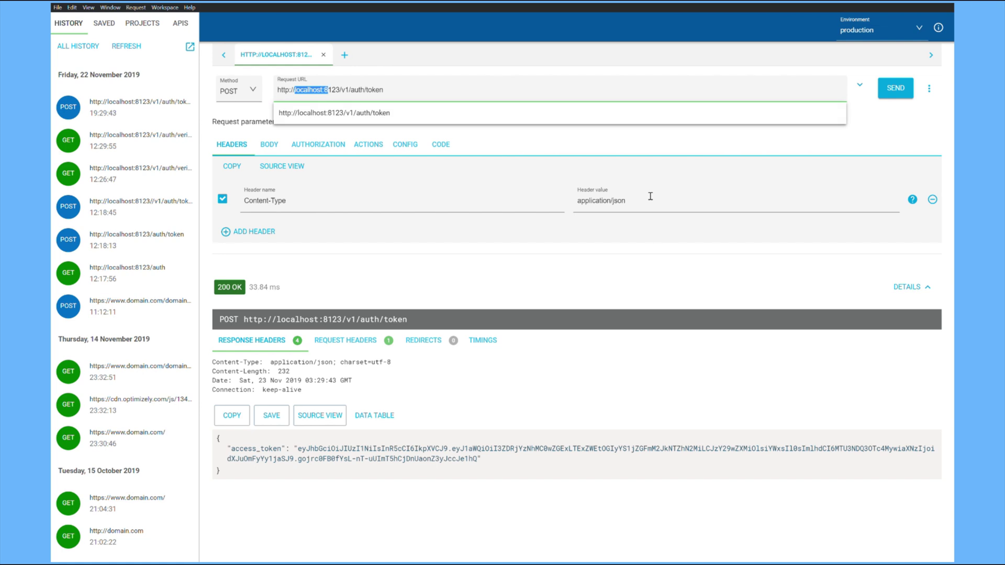
text($)
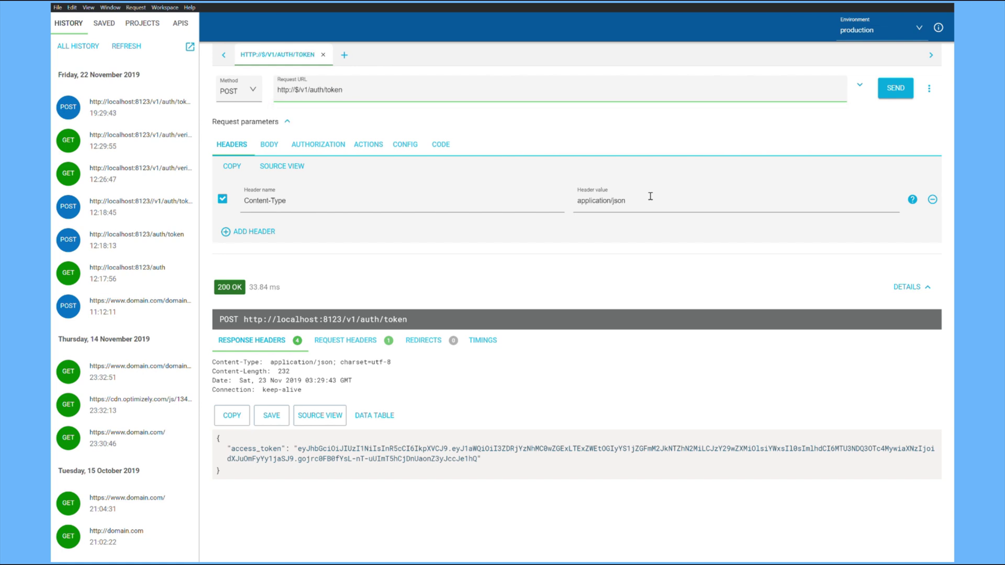
text({host})
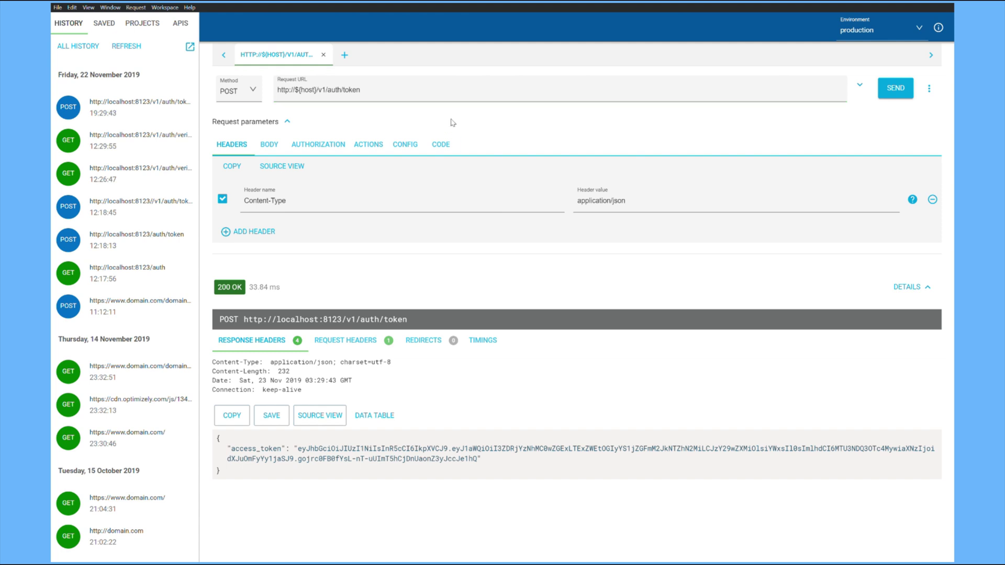
click(862, 30)
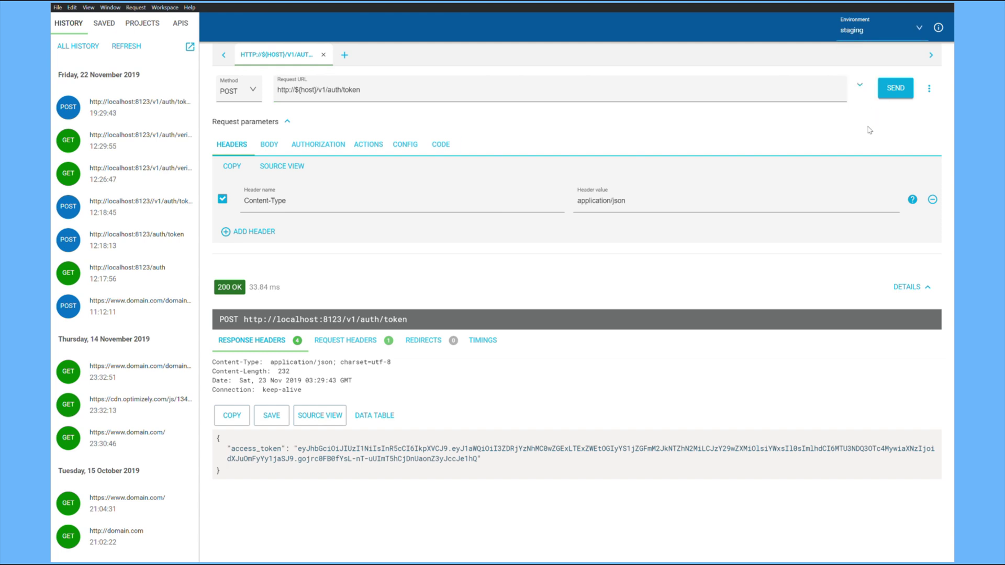